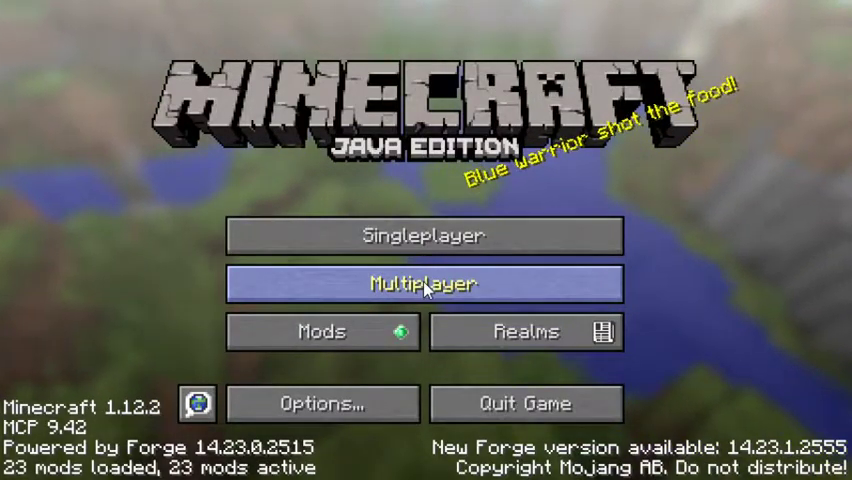
Join the clan forge server from the Multiplayer server list
click(428, 288)
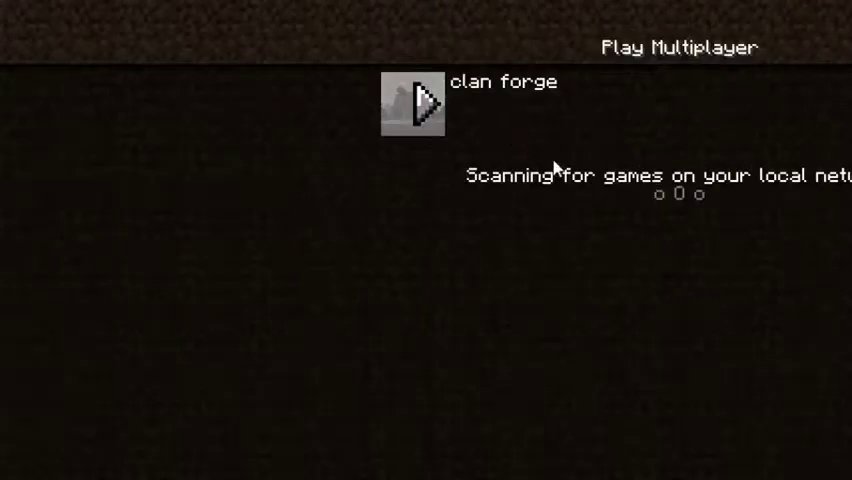
click(424, 104)
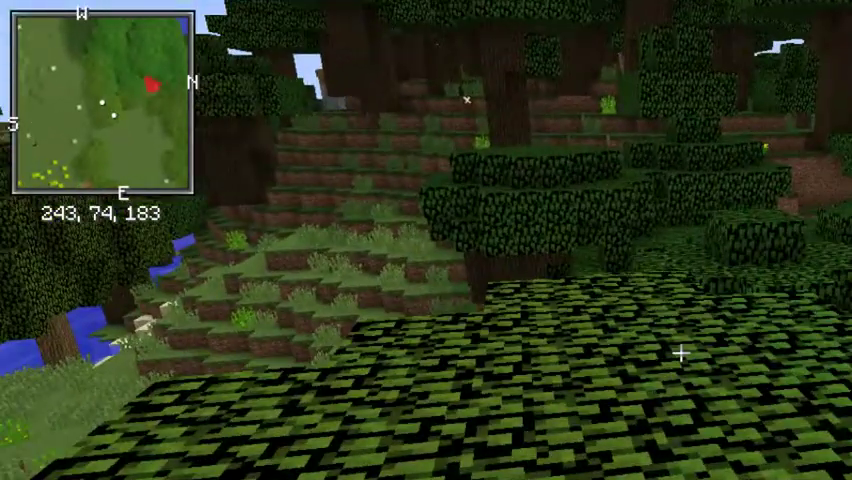
Switch to the outside third-person camera with F5 to climb into the tree canopy
key(F5)
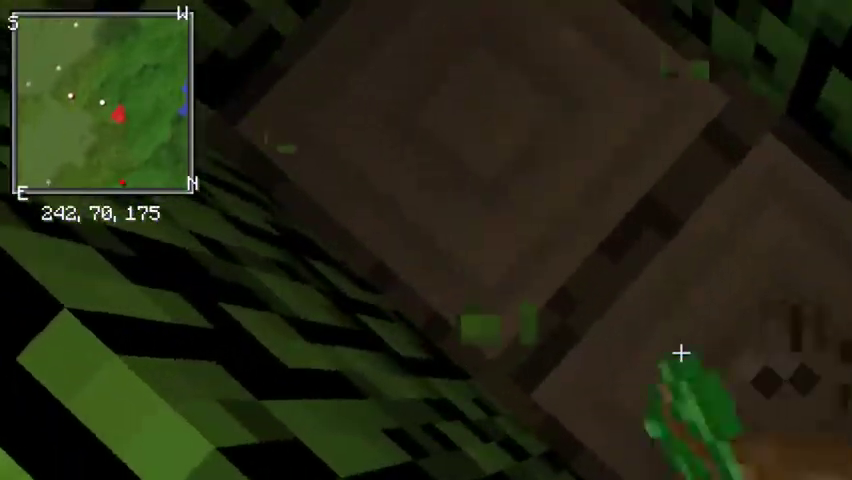
Break the log blocks one by one down the trunk toward the ground
click(680, 352)
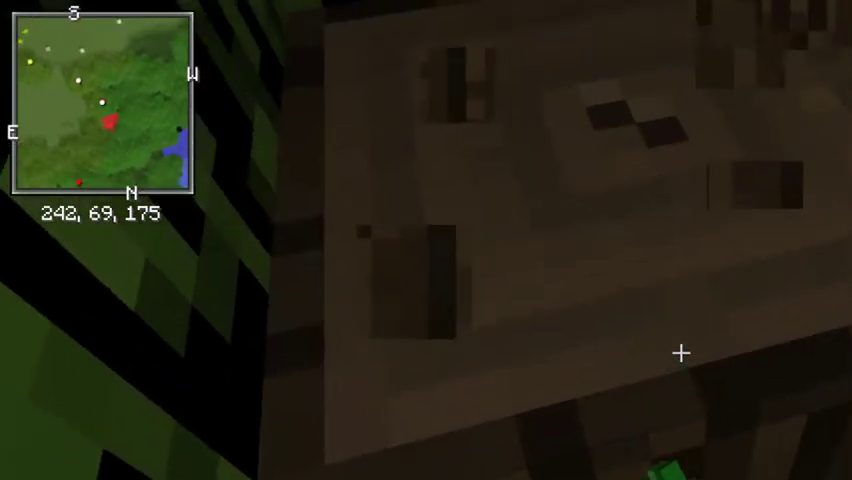
click(680, 352)
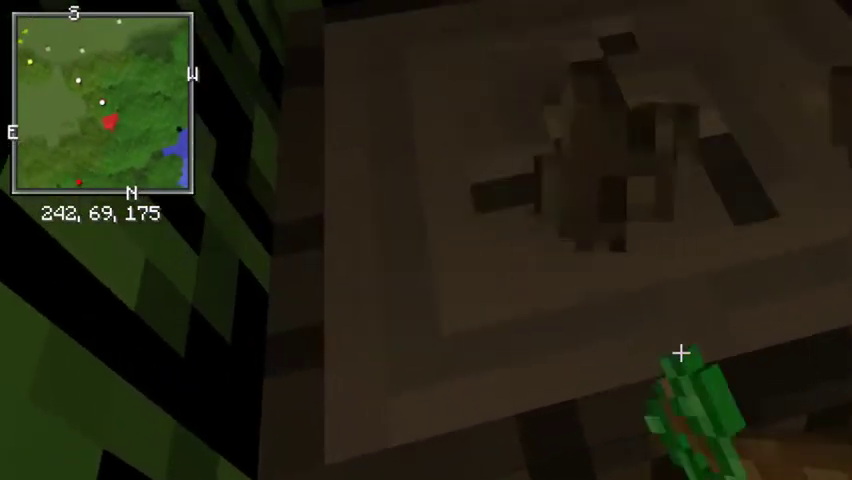
click(680, 352)
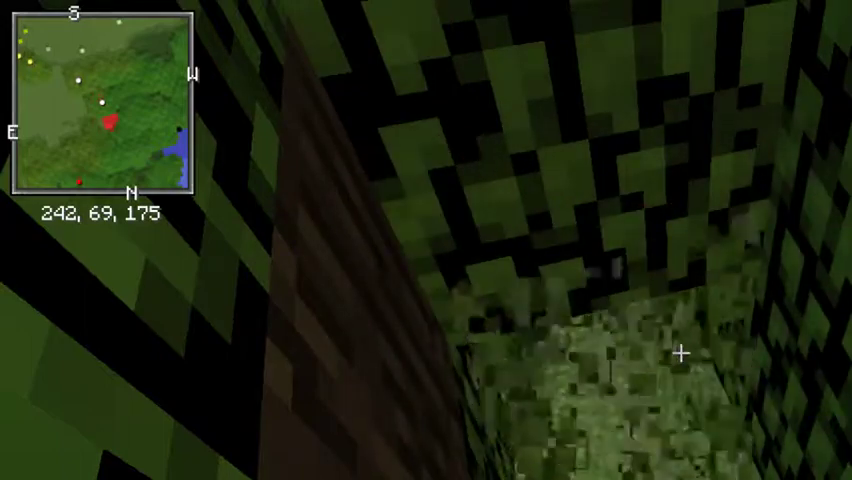
drag(680, 352, 680, 352)
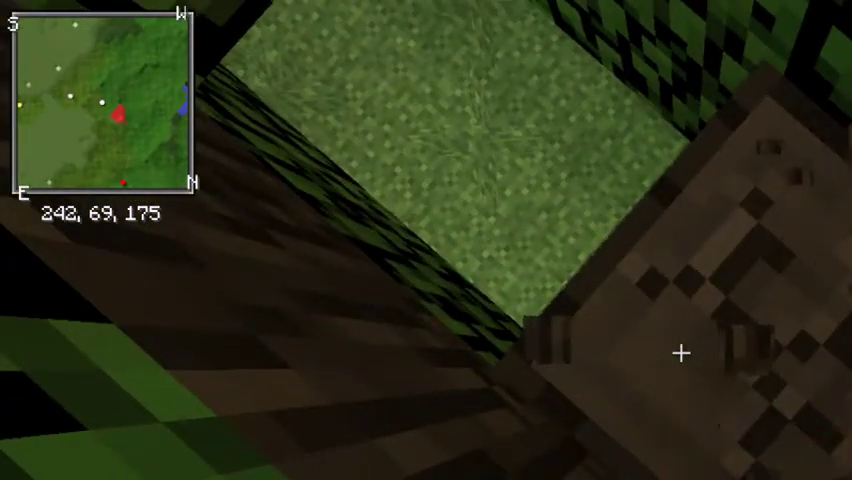
click(680, 352)
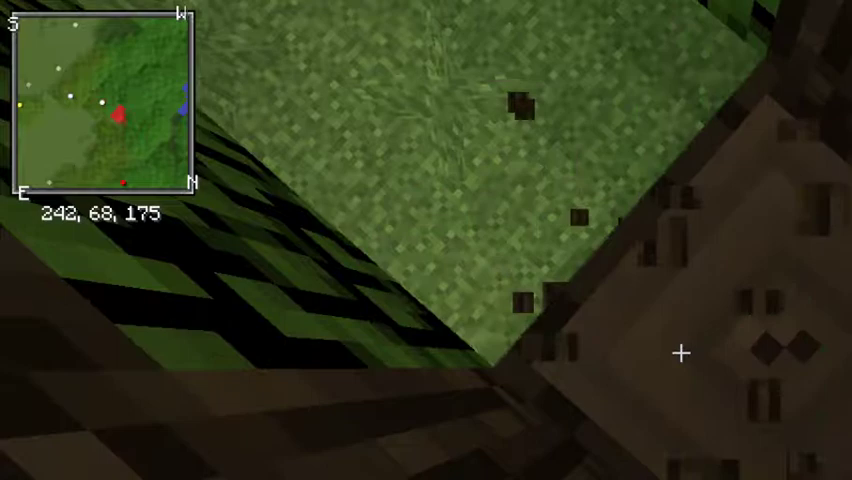
click(680, 352)
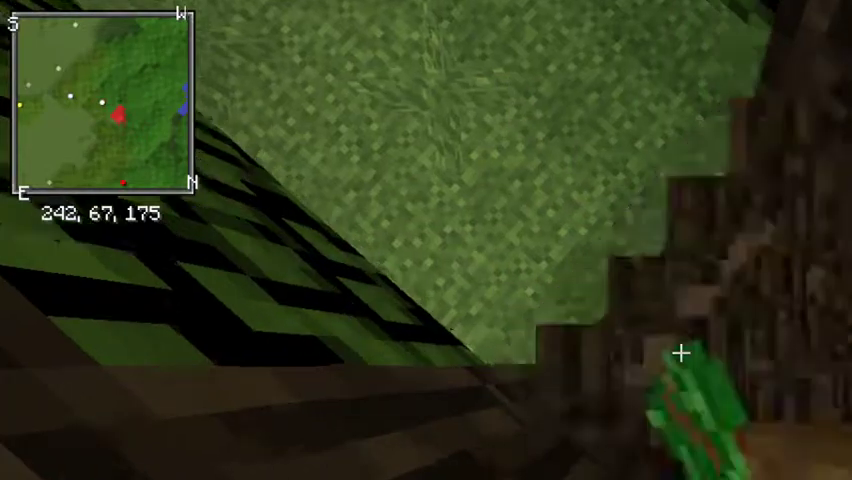
Chop away the remaining trunk logs, including the stump and the upper blocks
drag(680, 352, 680, 352)
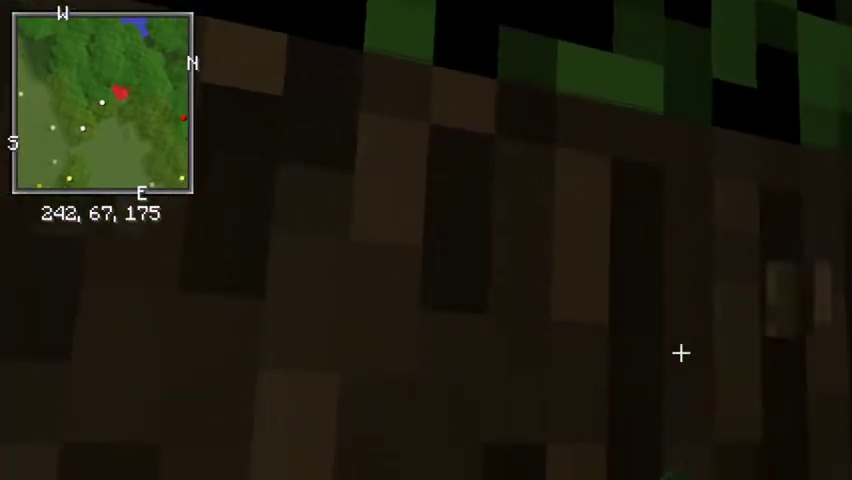
click(680, 352)
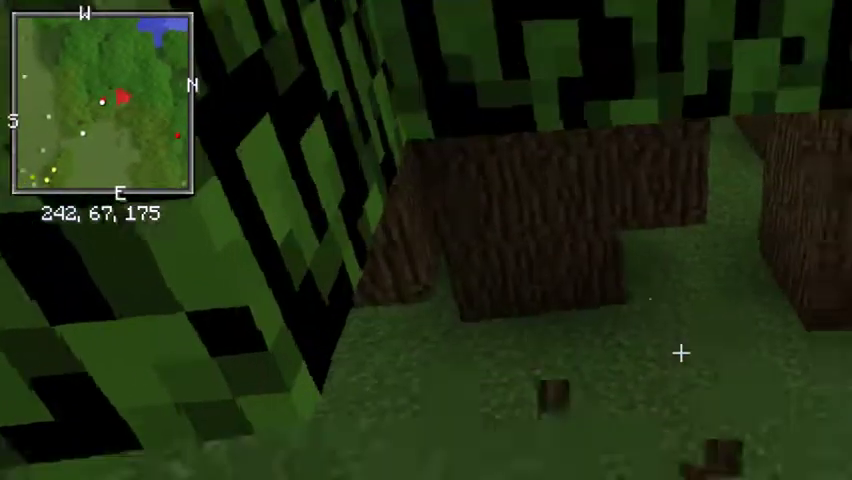
click(680, 352)
drag(680, 352, 680, 352)
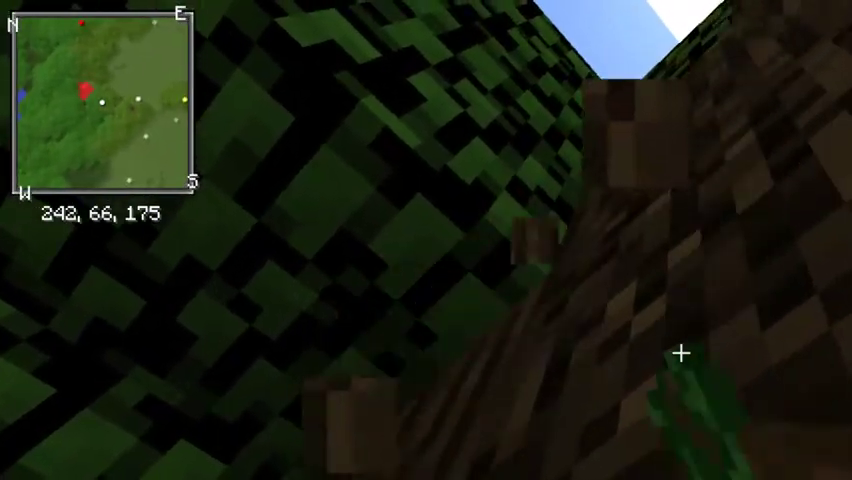
drag(680, 352, 680, 352)
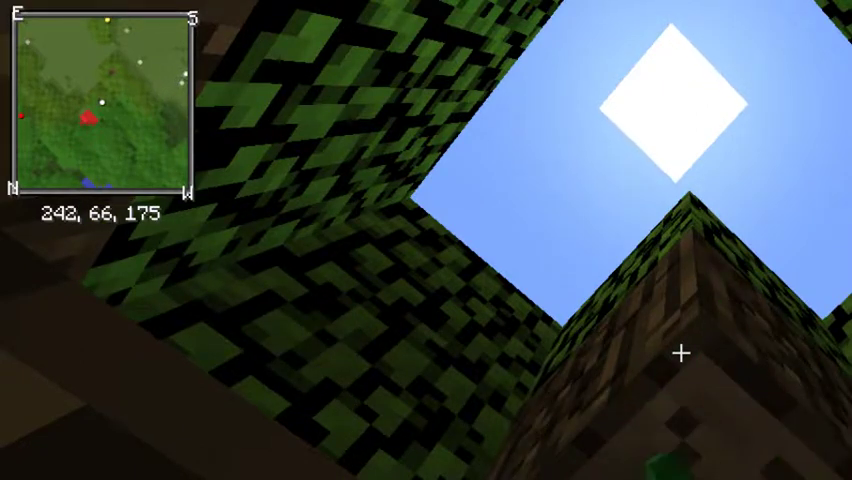
drag(680, 352, 680, 352)
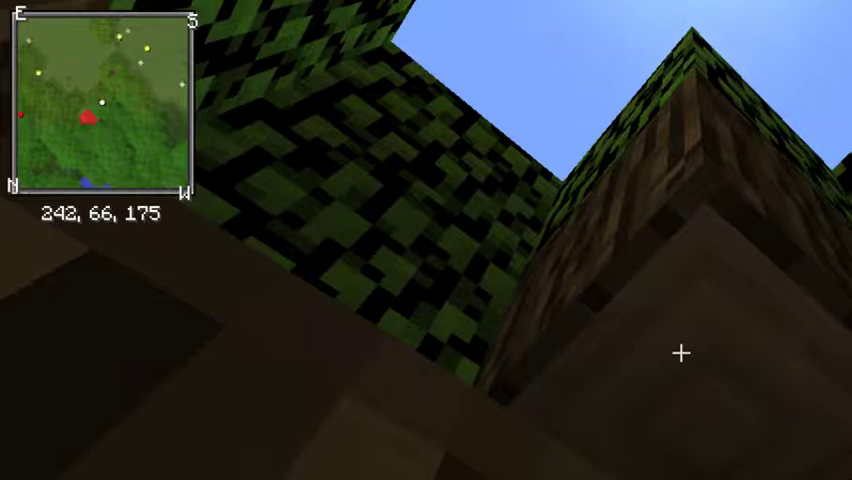
drag(681, 352, 681, 352)
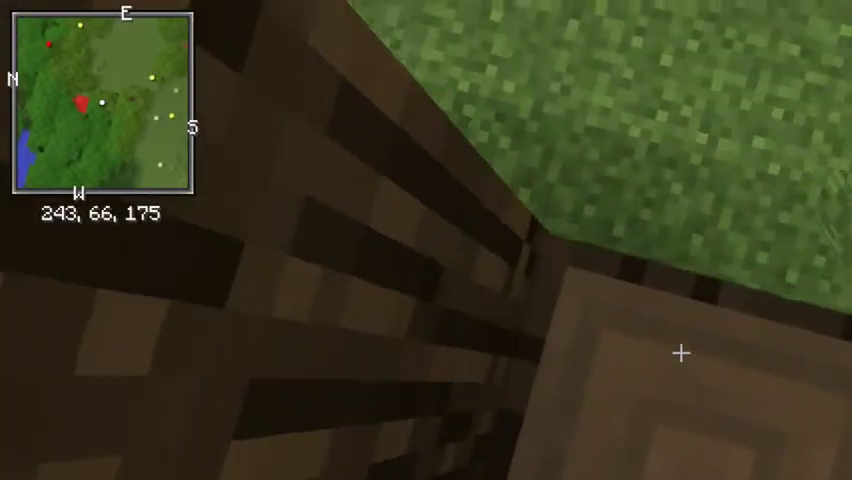
click(680, 352)
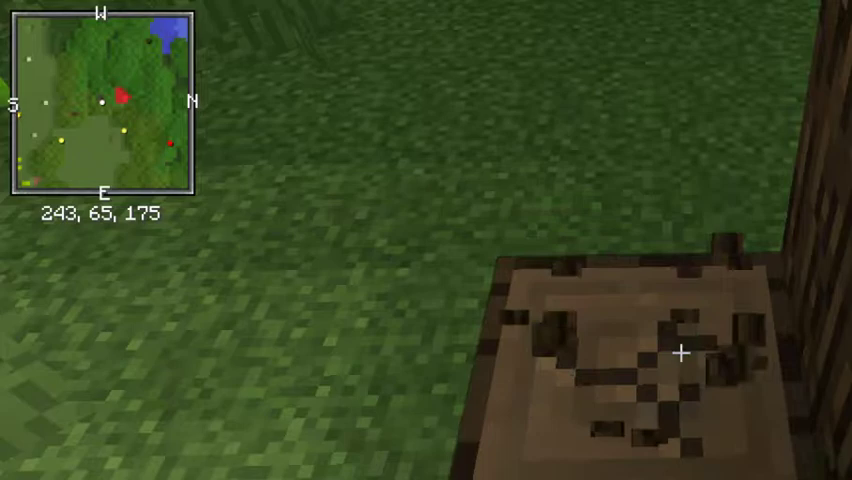
drag(680, 352, 680, 352)
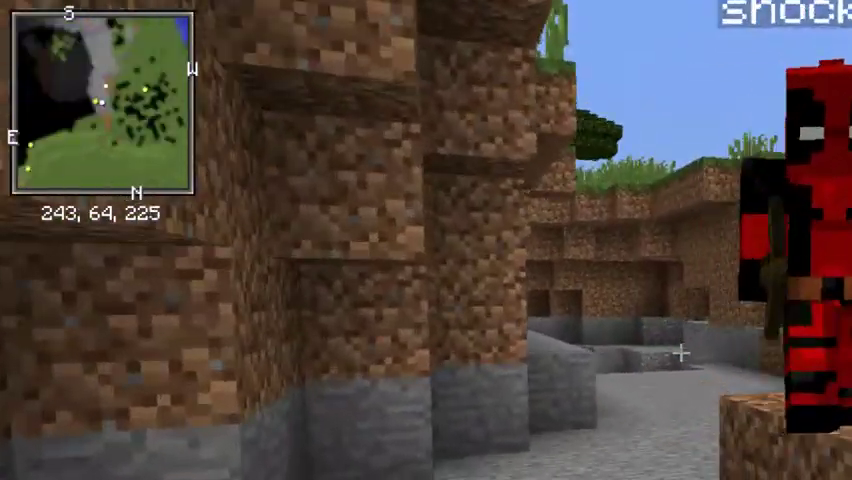
Craft a crafting table from four wood blocks in the inventory grid
key(e)
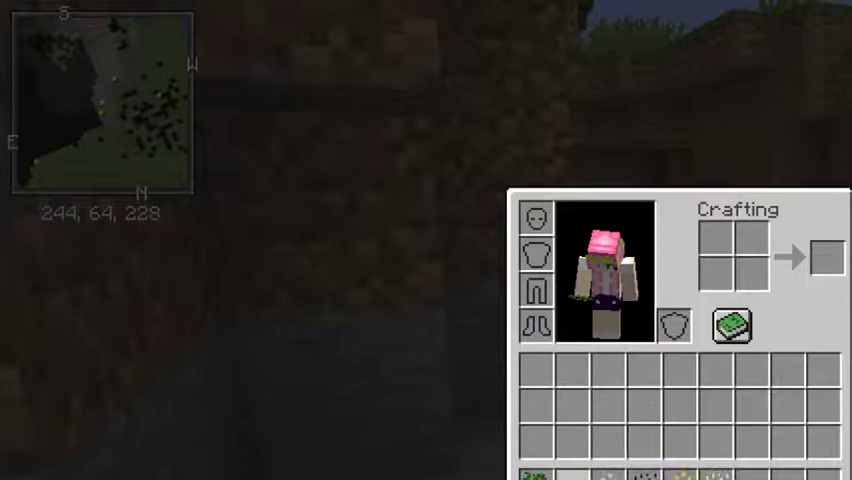
key(Escape)
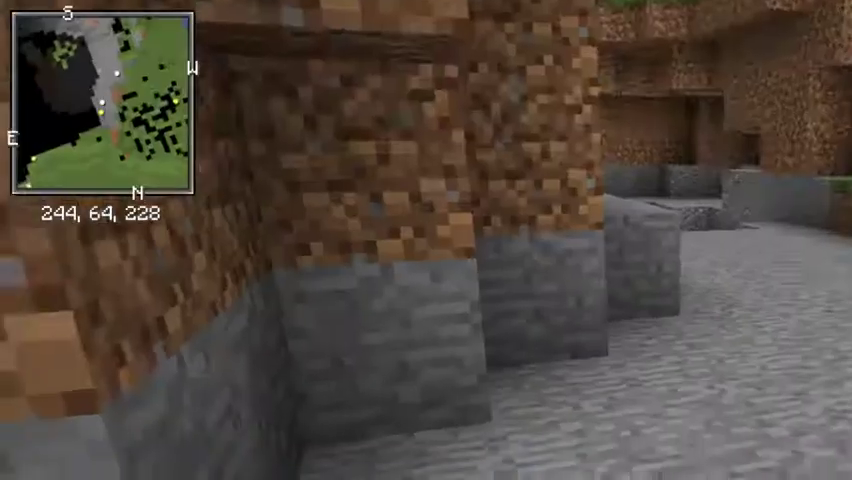
key(e)
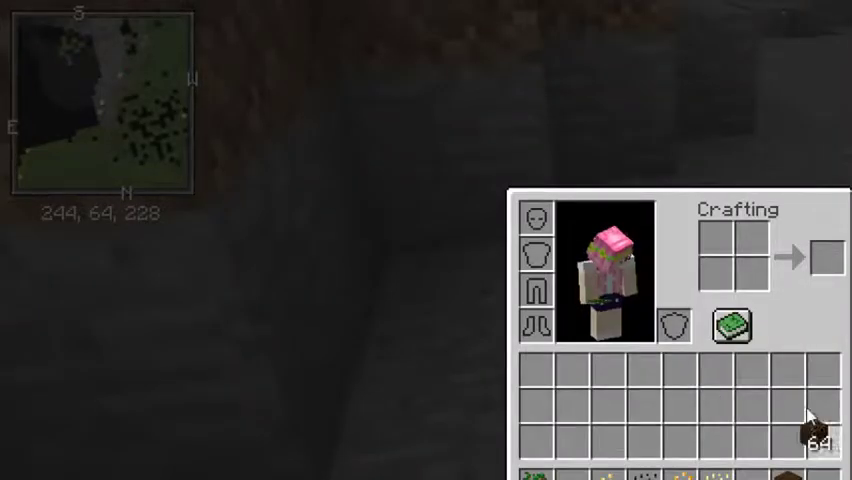
right_click(714, 238)
right_click(714, 272)
right_click(752, 272)
right_click(752, 238)
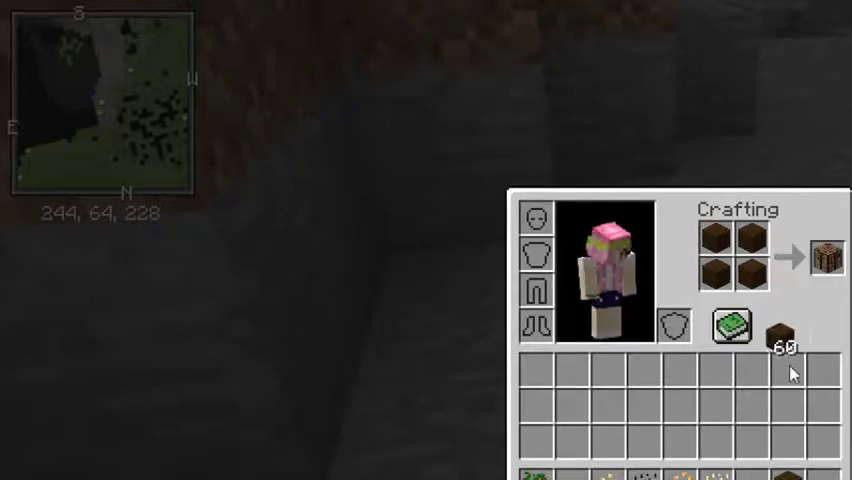
key(Escape)
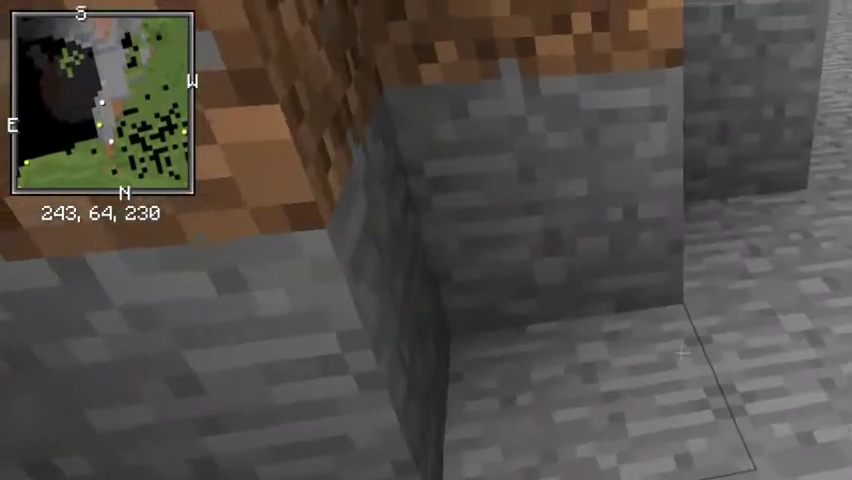
Place the crafting table and craft a batch of sticks
right_click(426, 240)
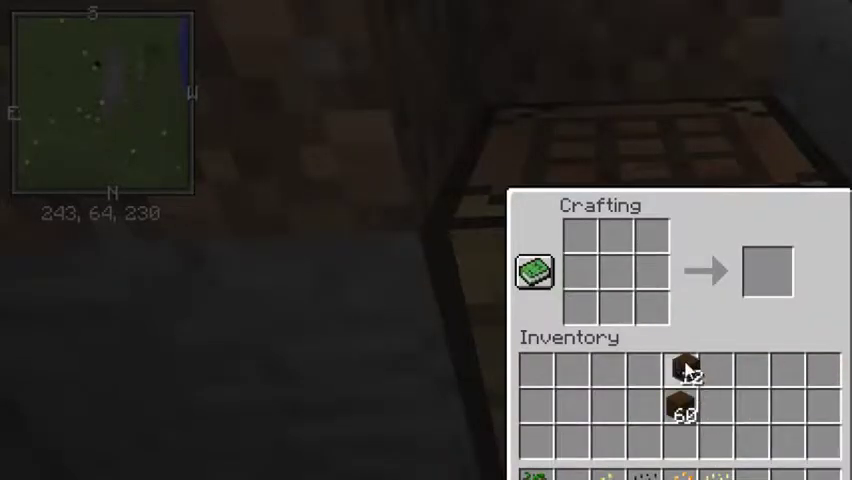
shift+click(770, 275)
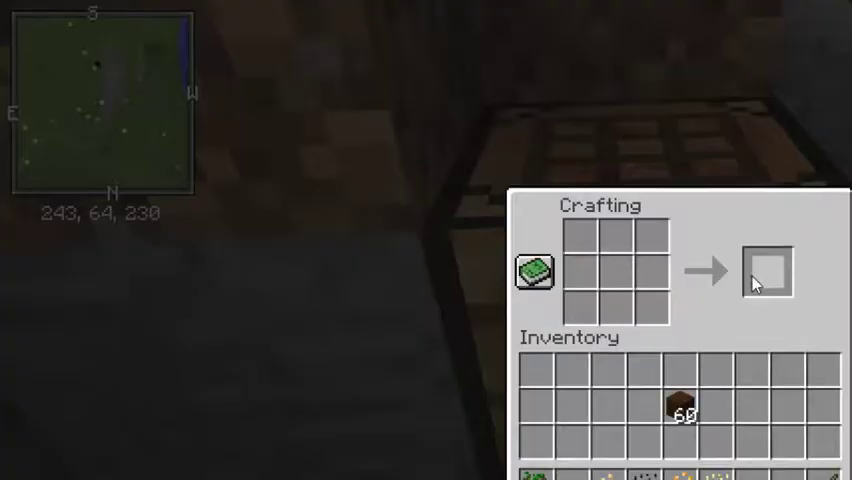
key(Escape)
Assemble a wooden pickaxe from planks and sticks and take it
right_click(560, 240)
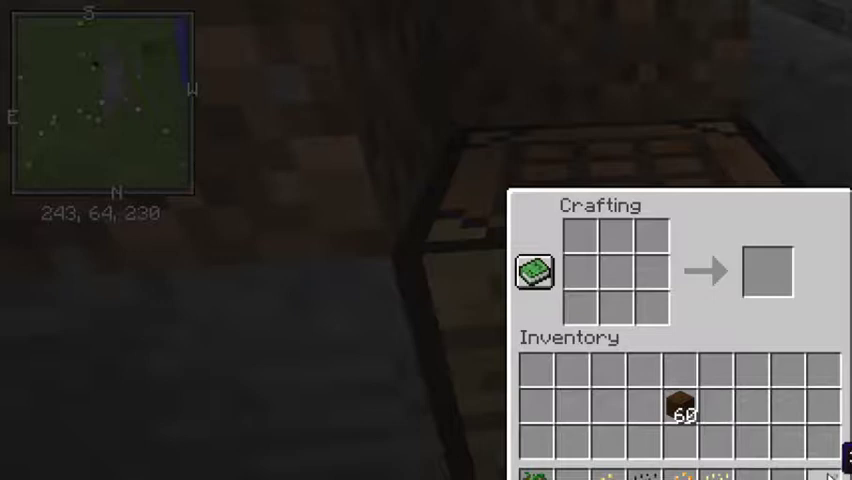
click(624, 305)
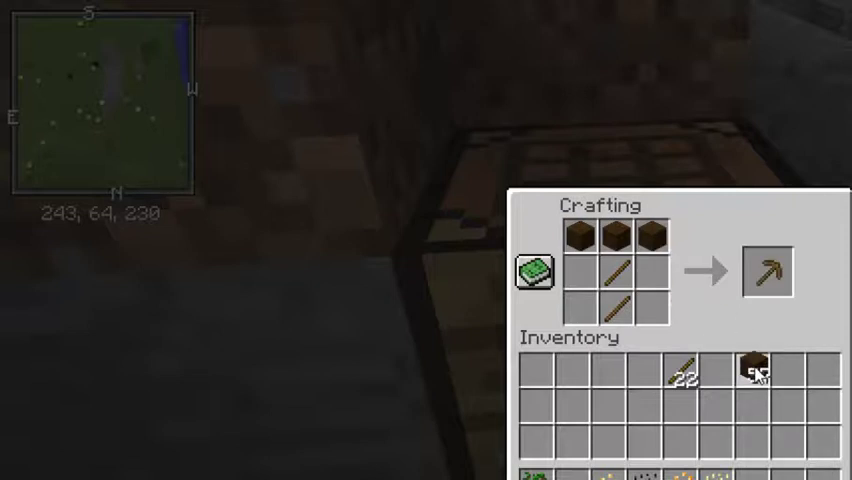
click(757, 372)
shift+click(768, 270)
Walk down into the cave's stone area and mine cobblestone blocks
key(e)
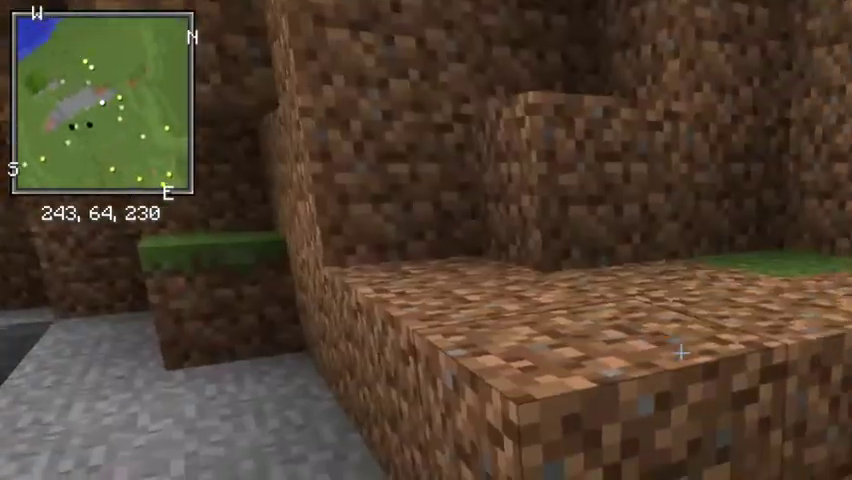
key(w)
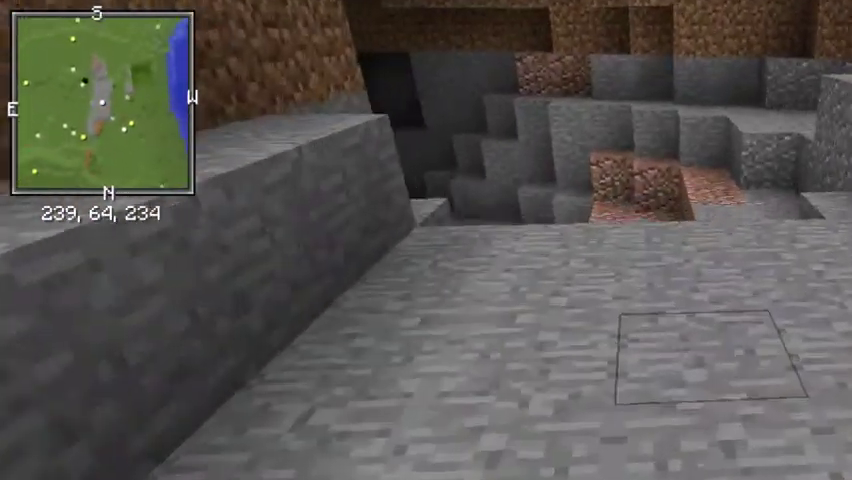
key(w)
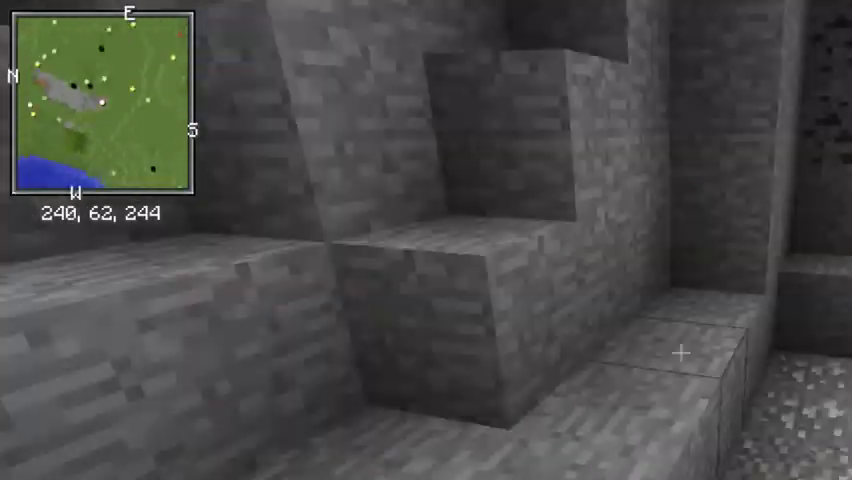
key(w)
click(680, 352)
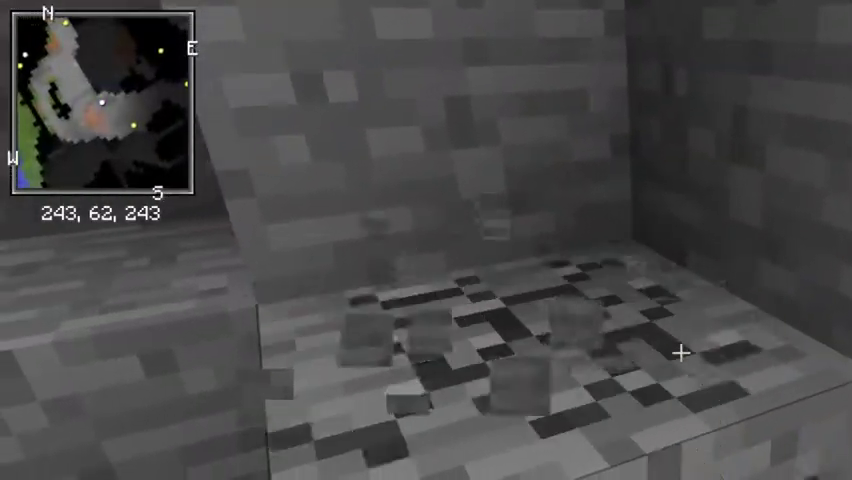
drag(680, 352, 680, 352)
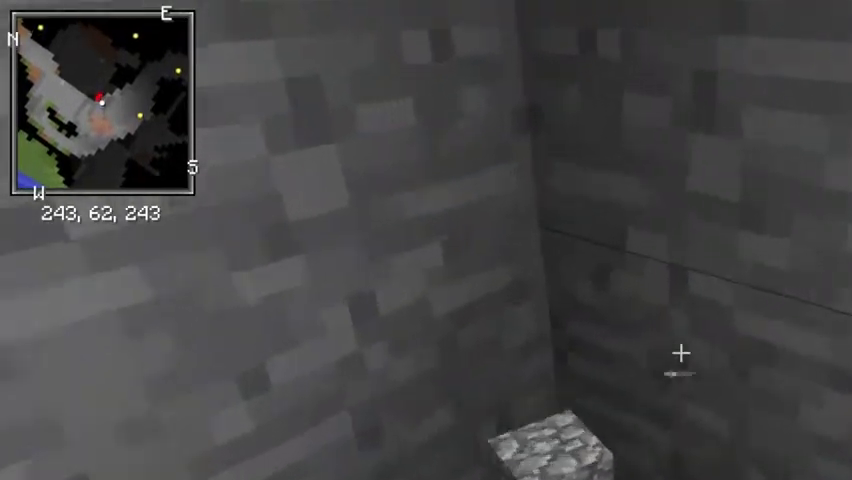
Return to the crafting table and lay stone in its grid for stone slabs
key(w)
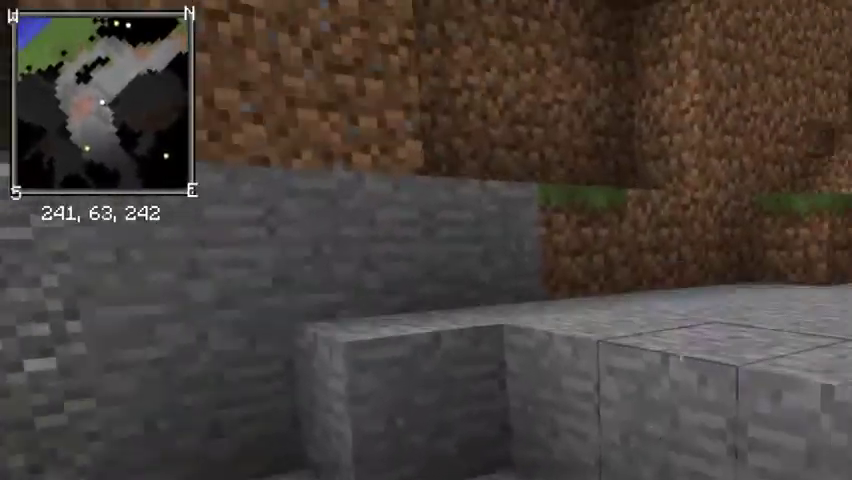
key(w)
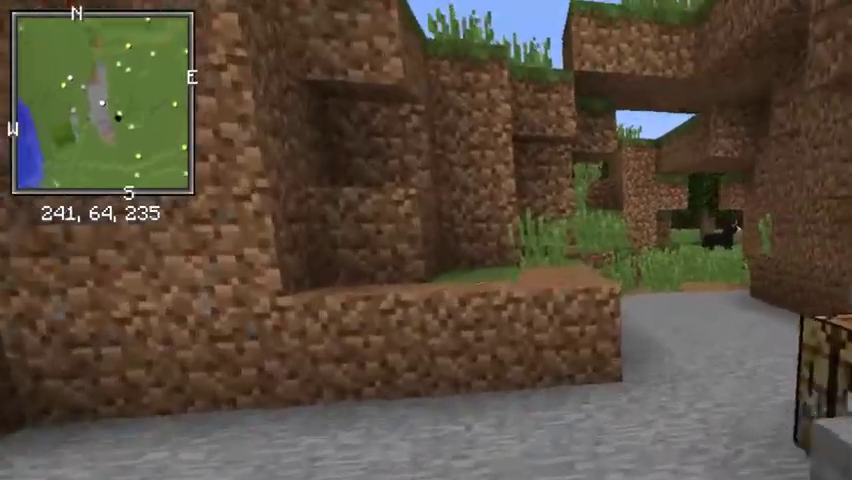
key(w)
right_click(680, 360)
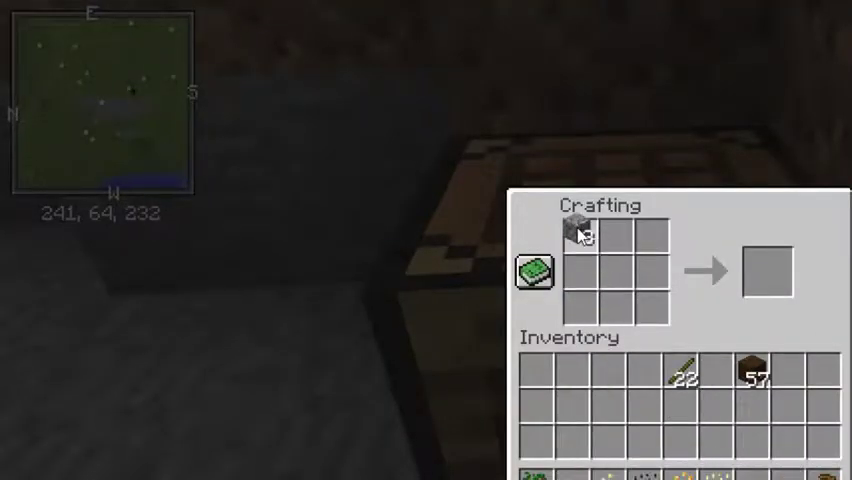
click(655, 238)
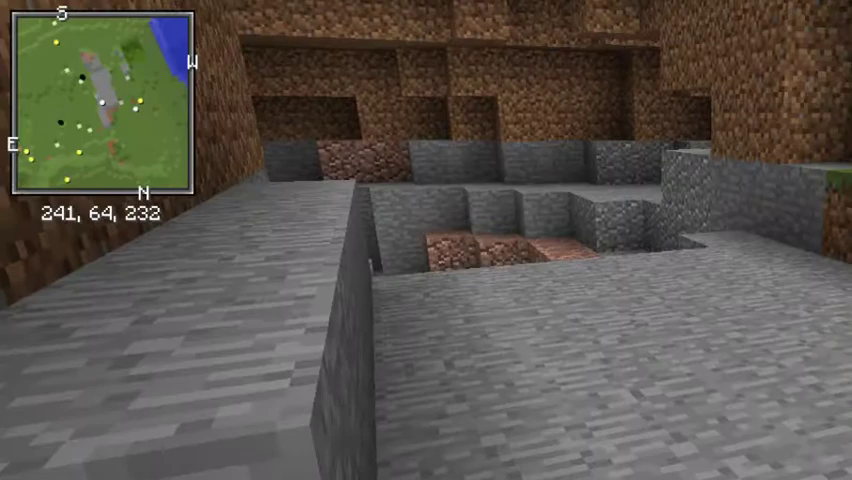
Walk into the dark cave and collect the glowing dropped items
key(w)
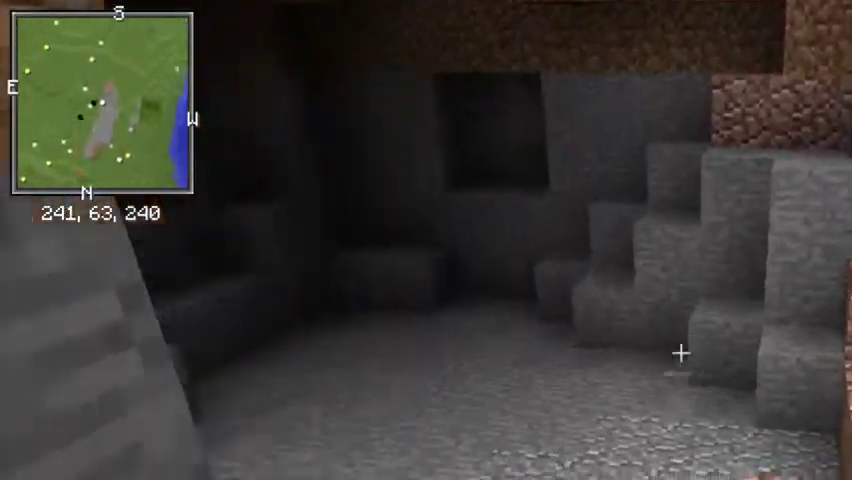
key(w)
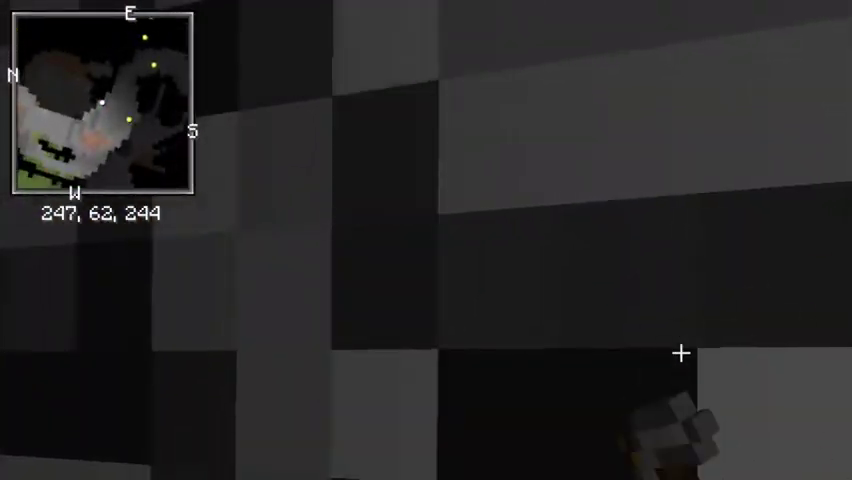
drag(681, 353, 681, 353)
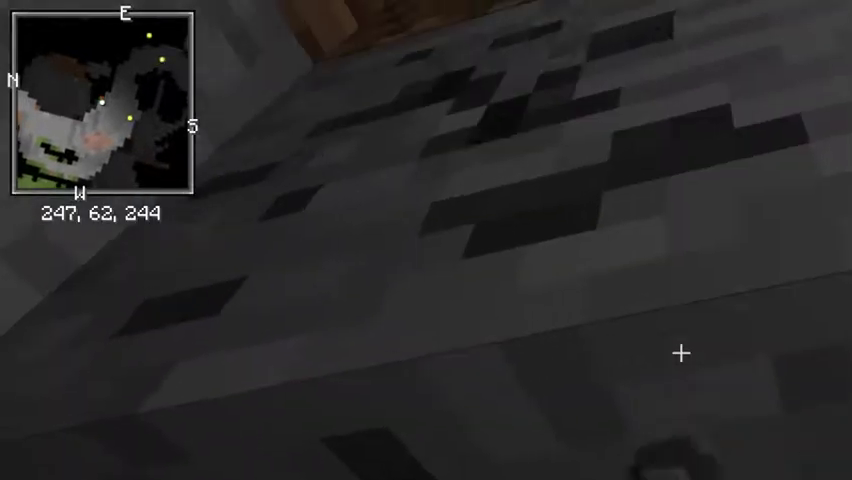
key(w)
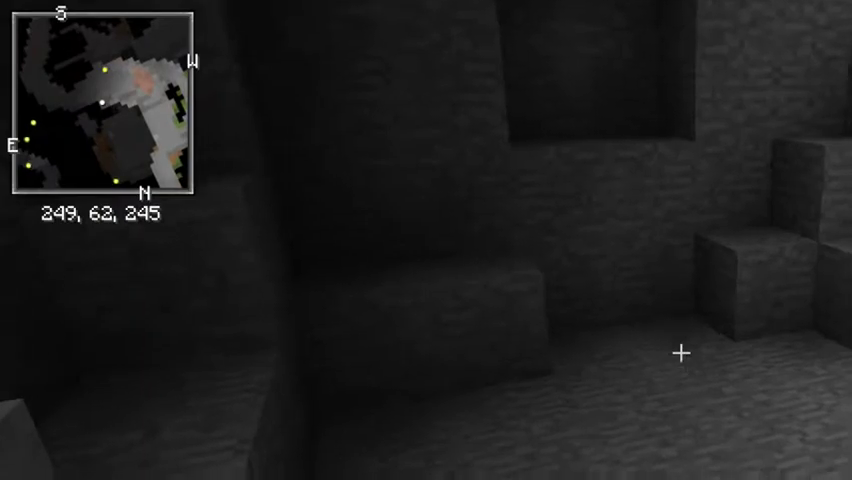
Climb onward through the cave passages, exploring the dark tunnels
key(w)
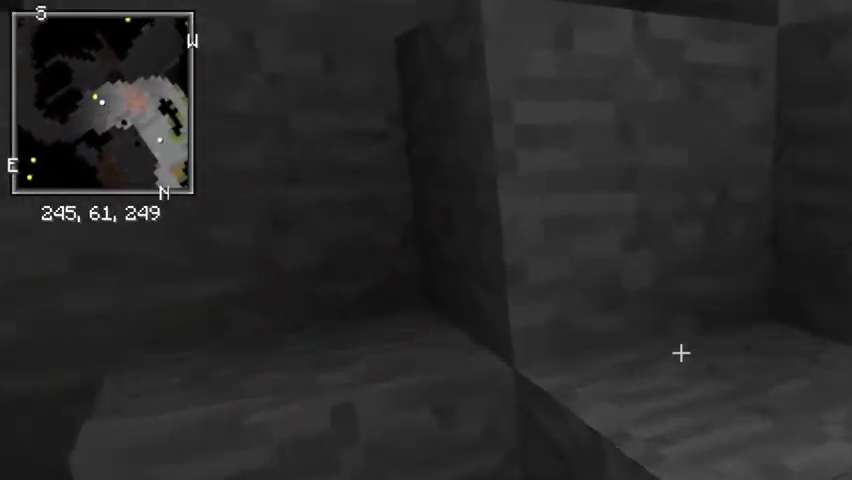
key(w)
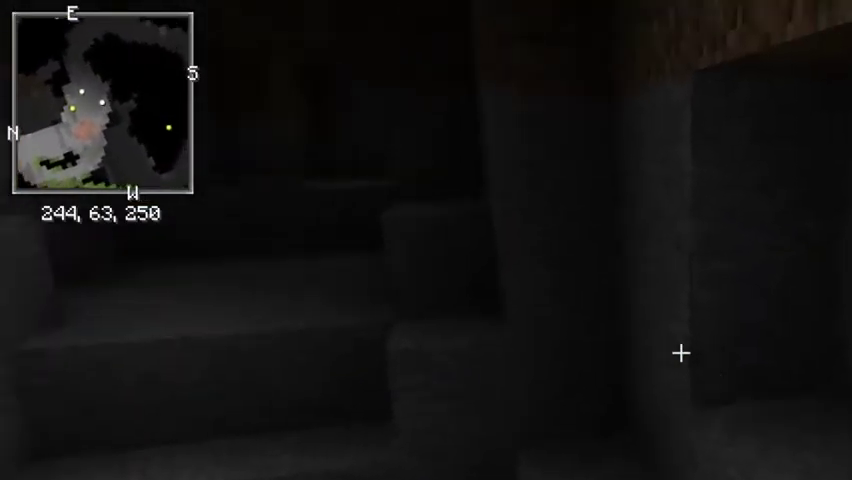
key(w)
key(w)
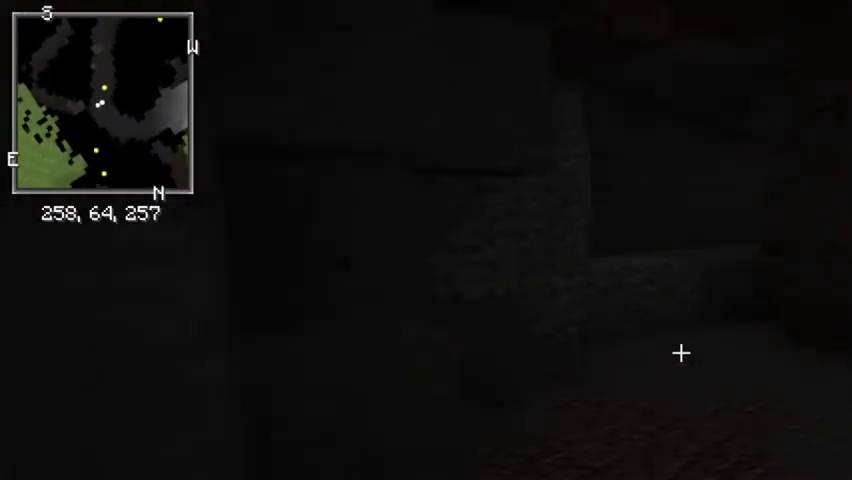
key(w)
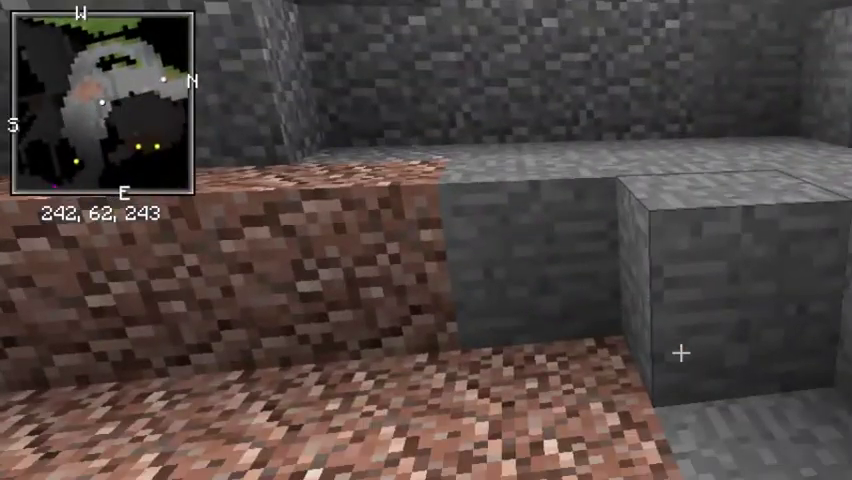
Climb out of the cave to the surface, past the crafting table
key(w)
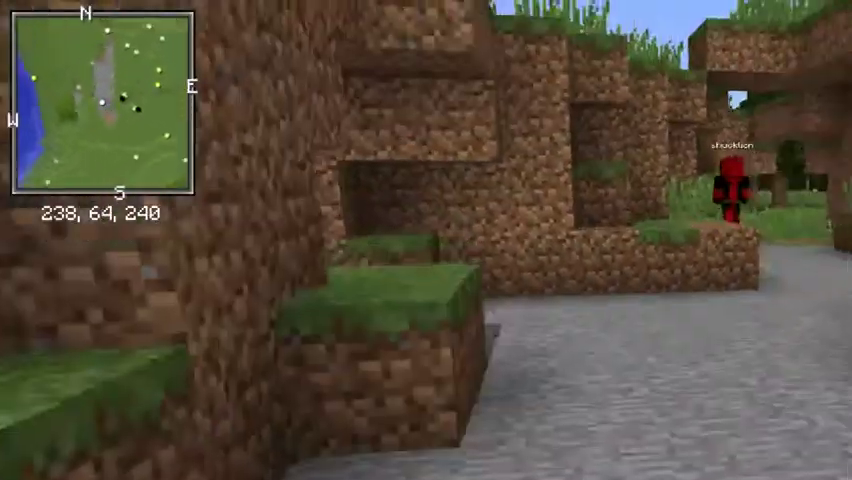
key(w)
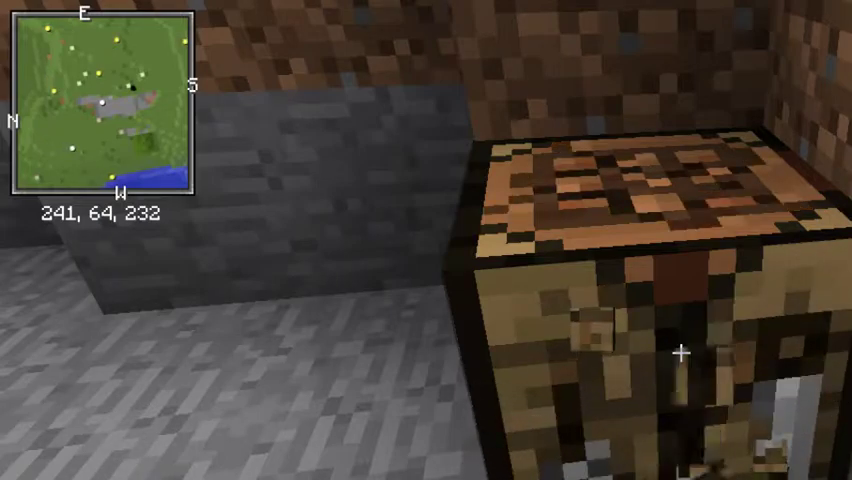
key(w)
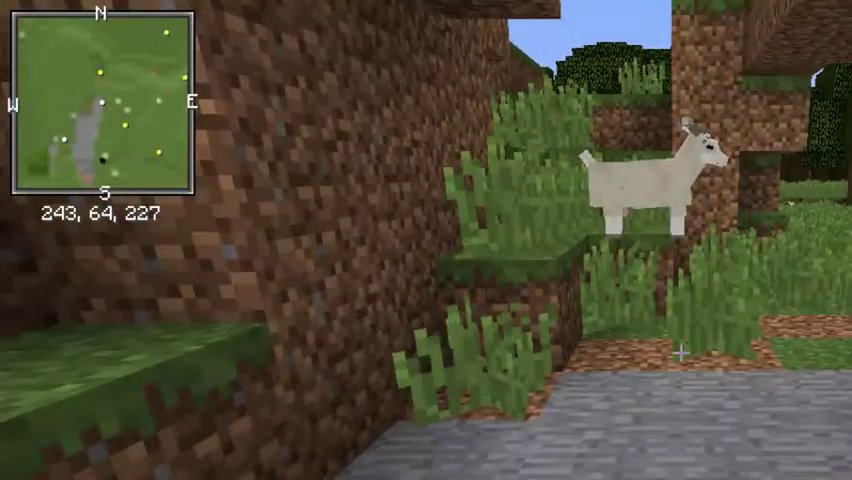
Chase down the pig in the grassland and hit it until it's gone
drag(680, 352, 560, 250)
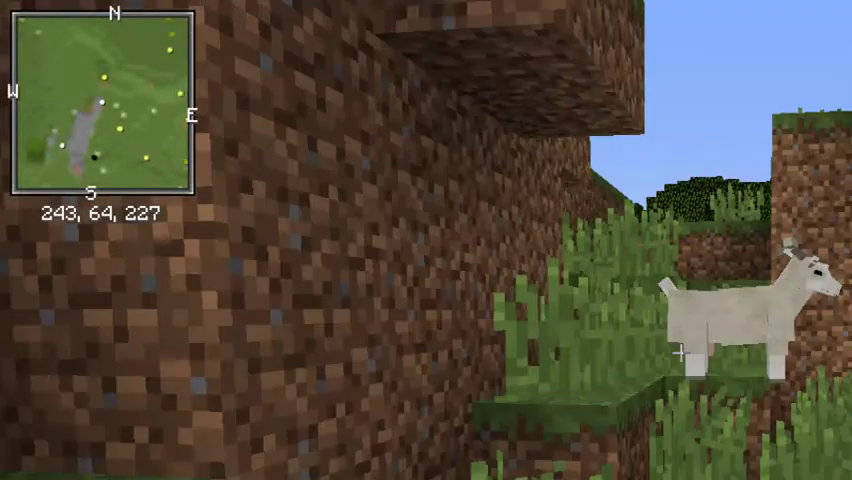
key(w)
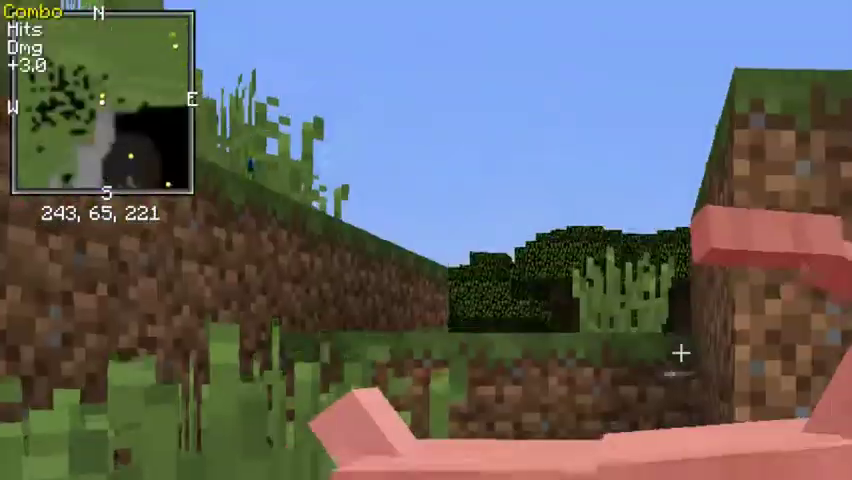
click(680, 352)
click(680, 352)
key(w)
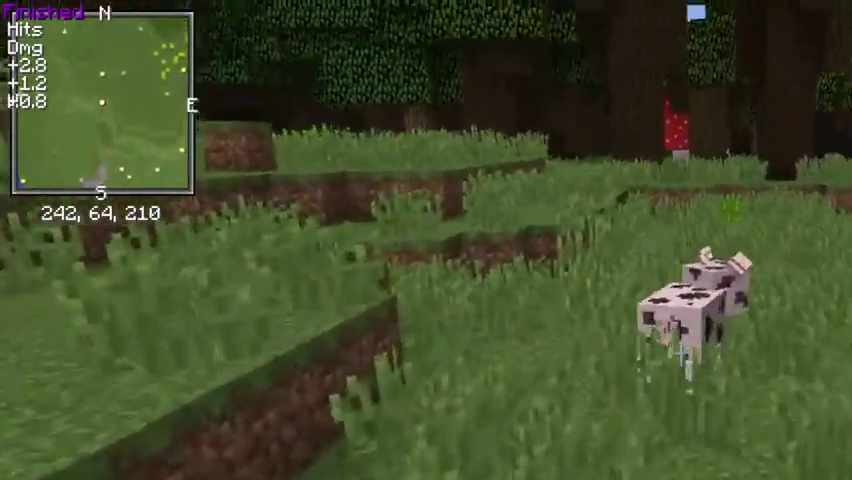
key(w)
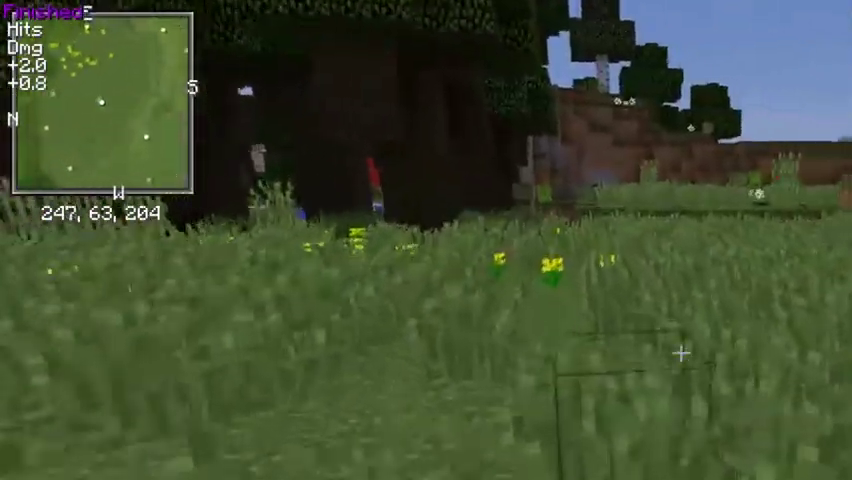
Walk across the dusk meadow past teammate shocklion to the stony hole by the pond
key(w)
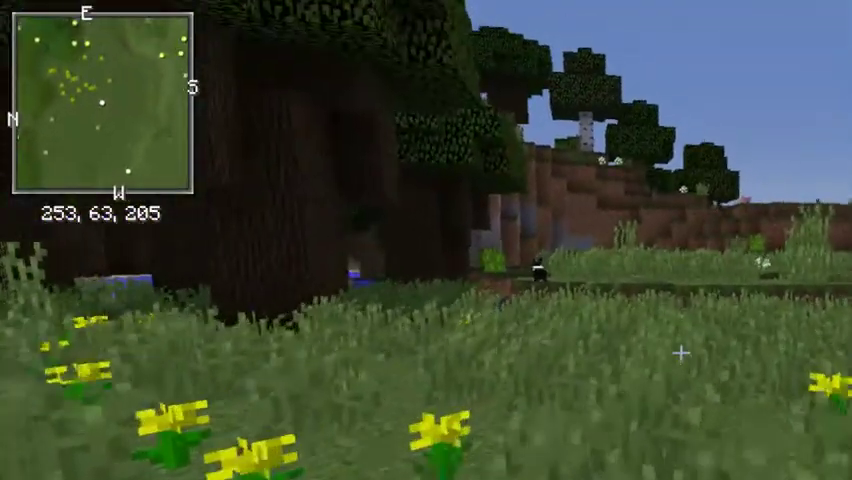
key(w)
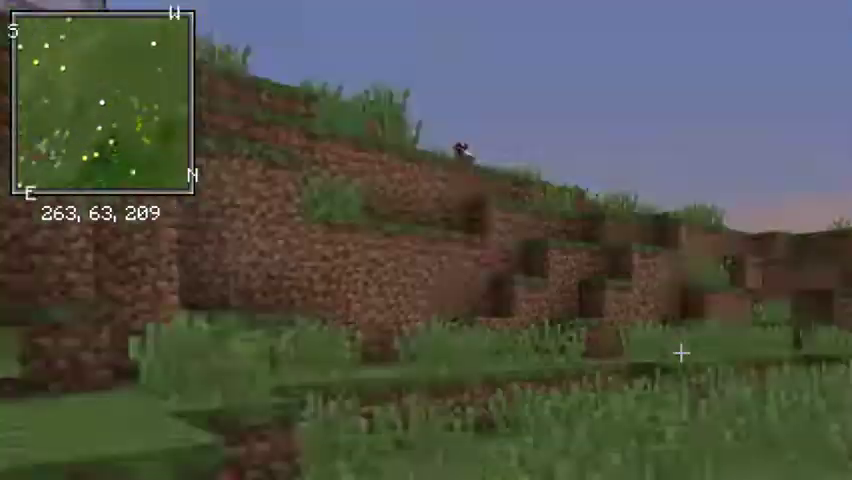
key(w)
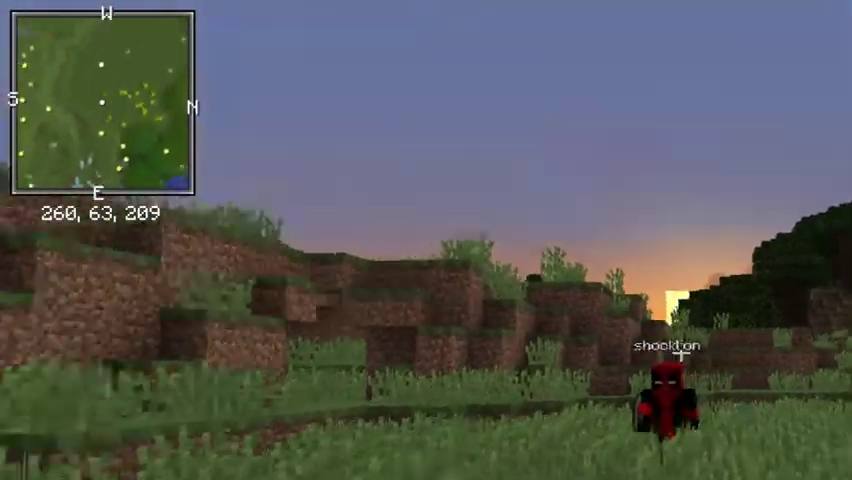
key(w)
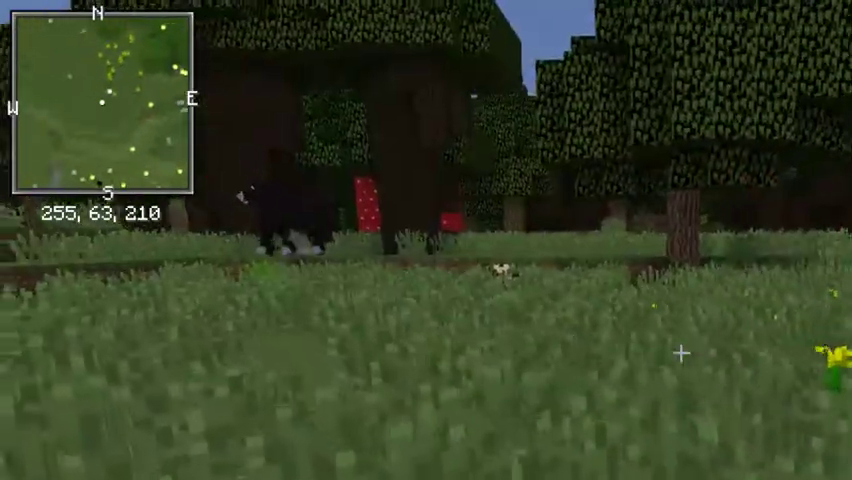
key(w)
key(w)
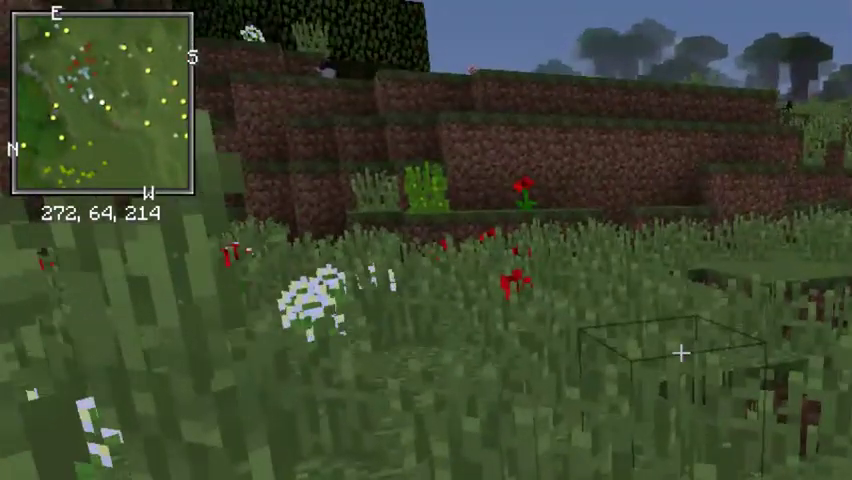
key(w)
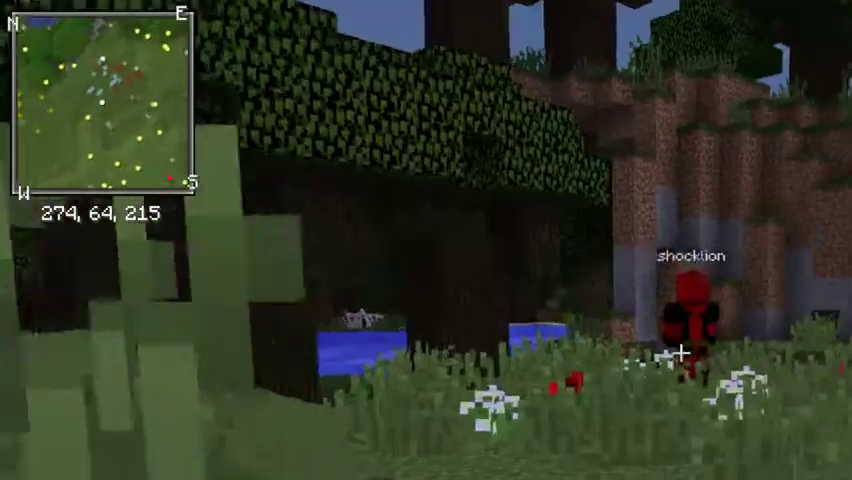
key(w)
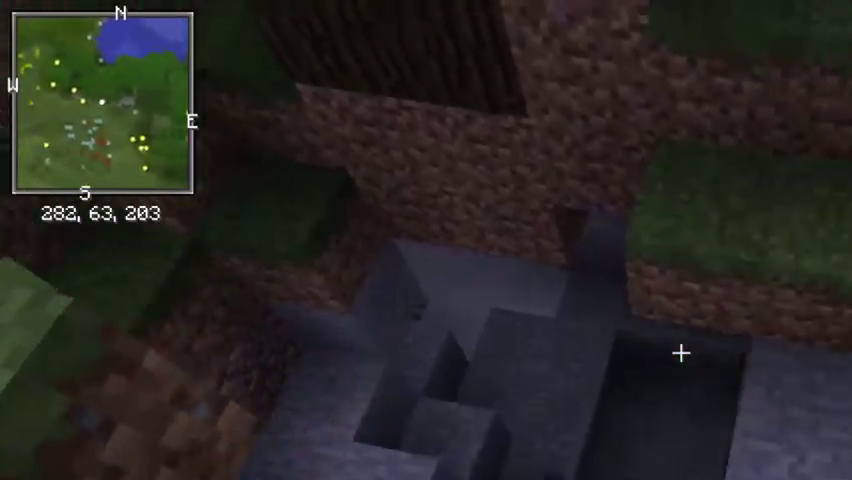
Drop into the stone hollow, kill the chicken there, and move on into the tunnels
key(w)
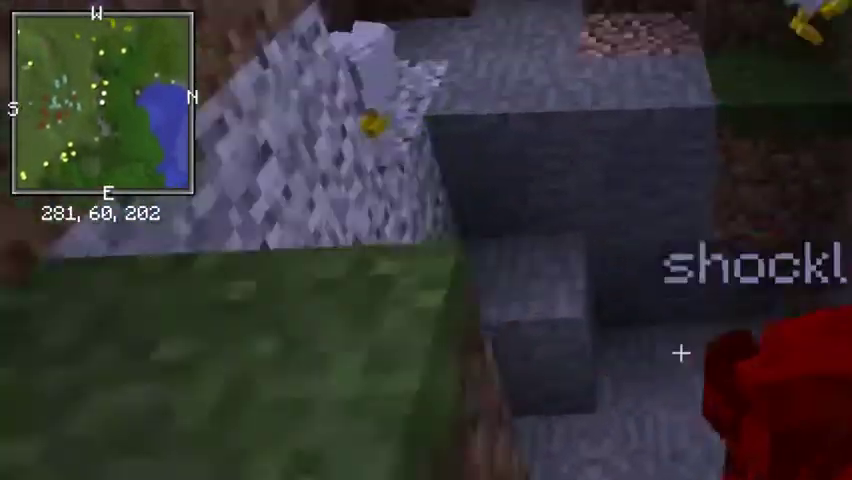
key(w)
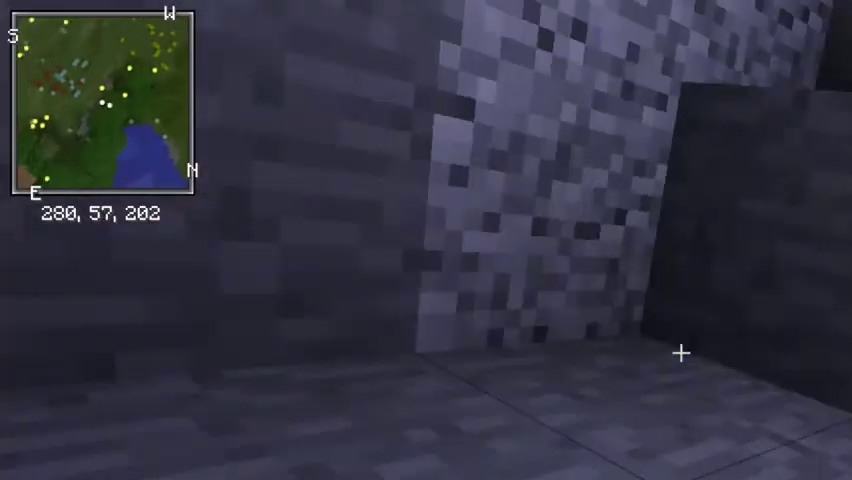
key(w)
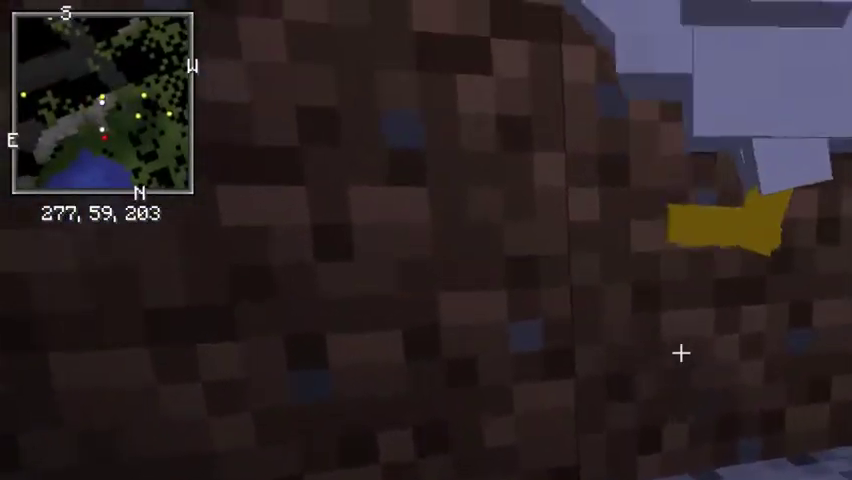
click(680, 352)
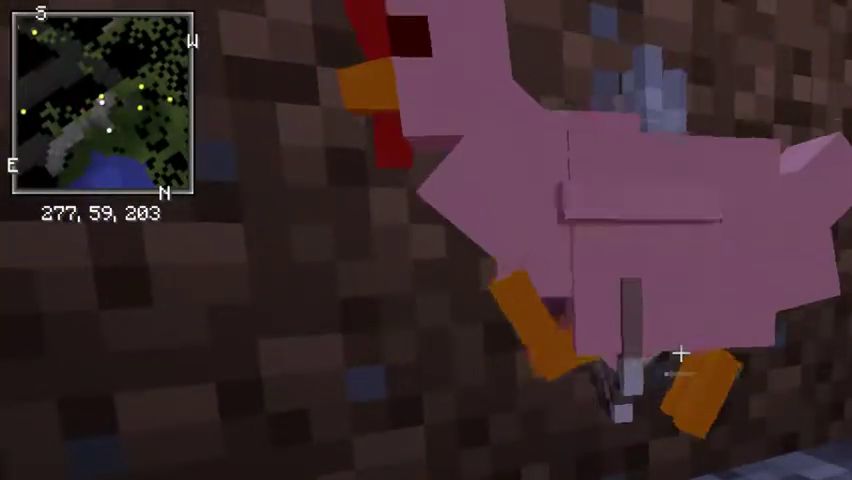
click(680, 352)
key(w)
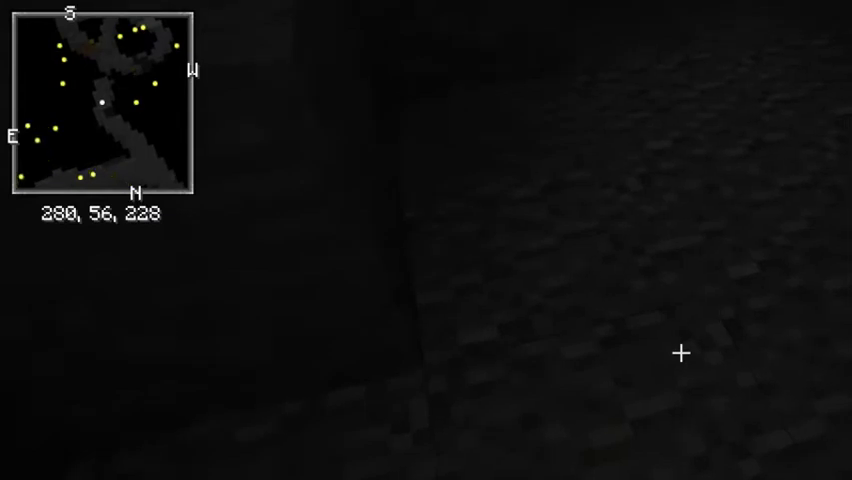
Pause the game with Esc so the Game Menu appears over the dark cave
key(Escape)
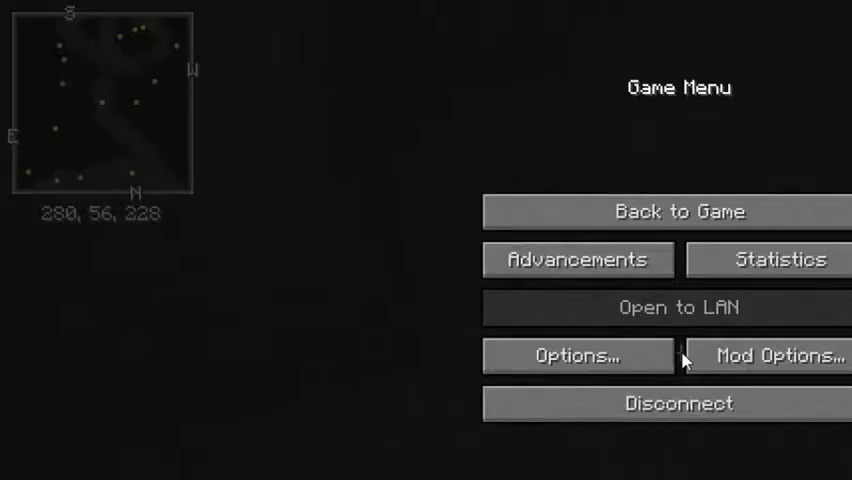